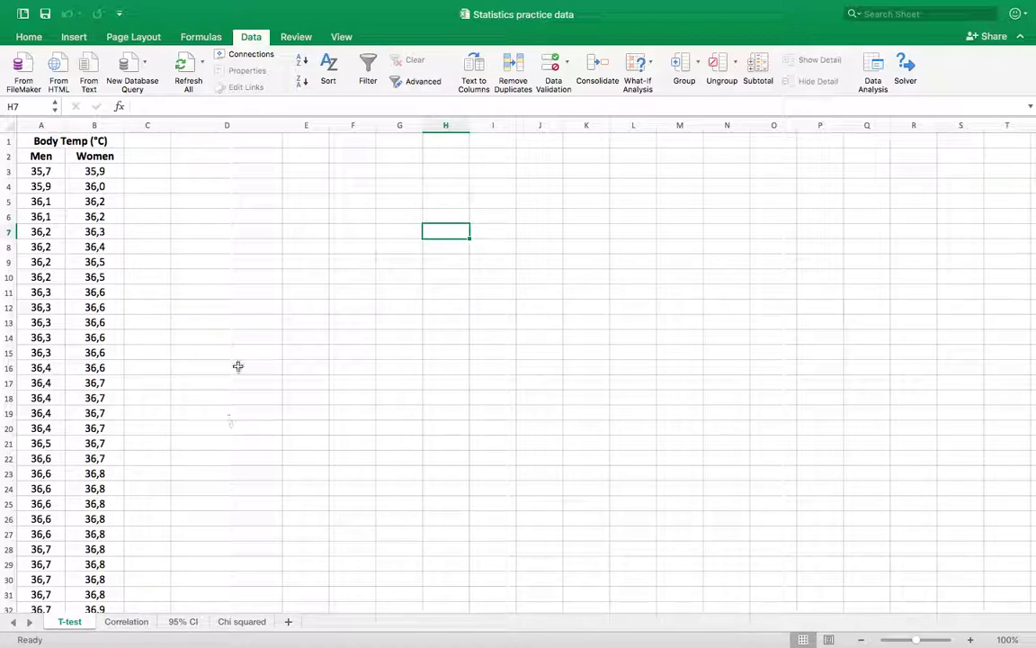
# Check the enabled add-ins in the Add-ins manager and close it.
pyautogui.moveTo(331, 3)
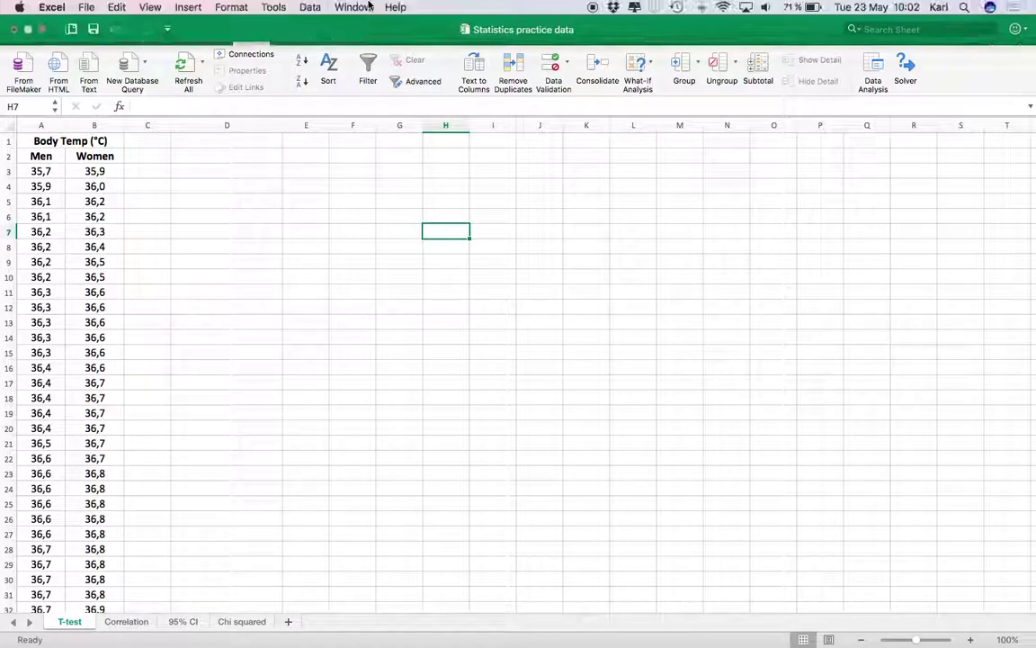
pyautogui.click(274, 7)
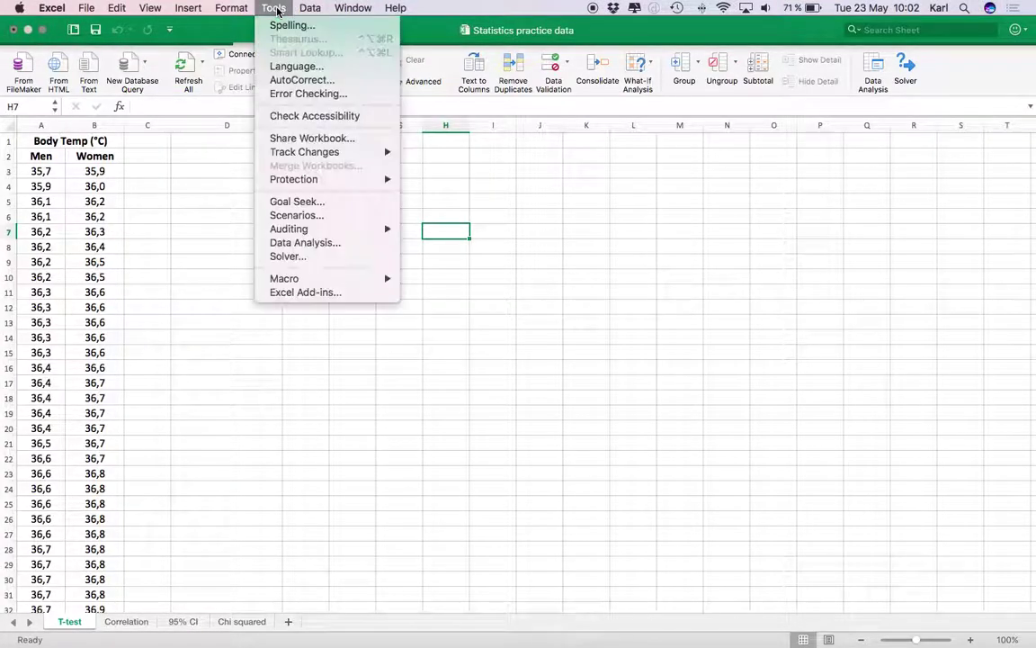
pyautogui.click(292, 294)
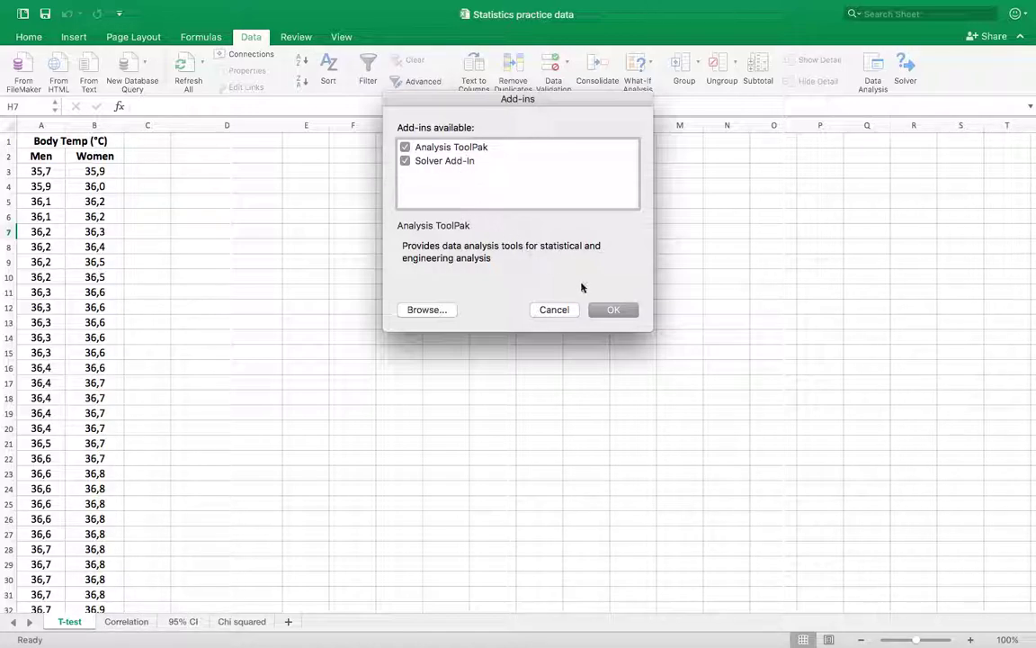
pyautogui.click(608, 309)
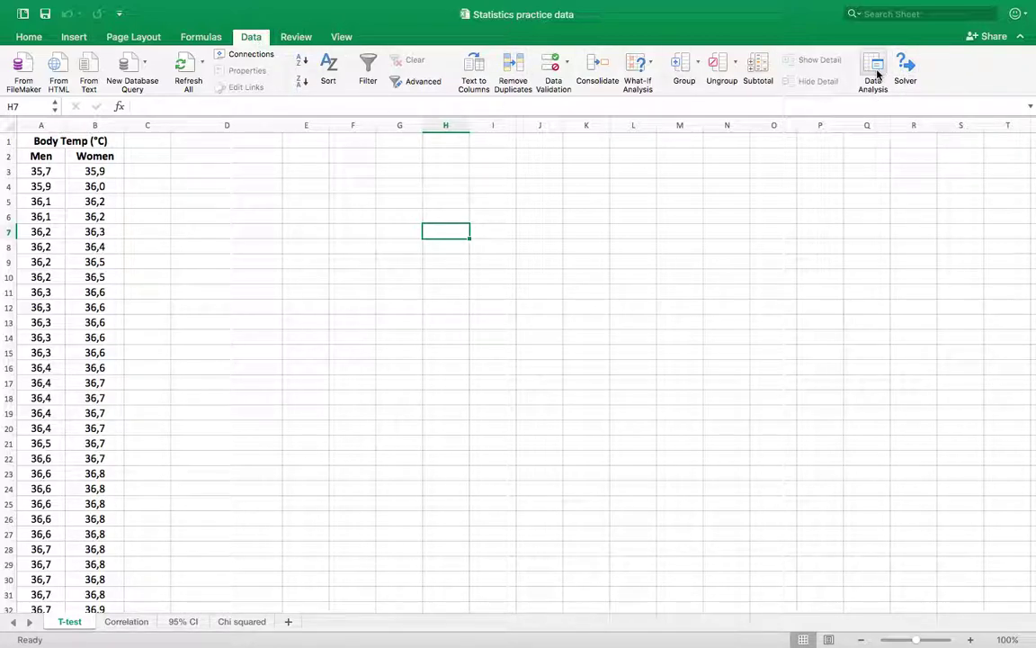
# With D3 selected, choose t-Test: Two-Sample Assuming Equal Variances from Data Analysis.
pyautogui.click(227, 171)
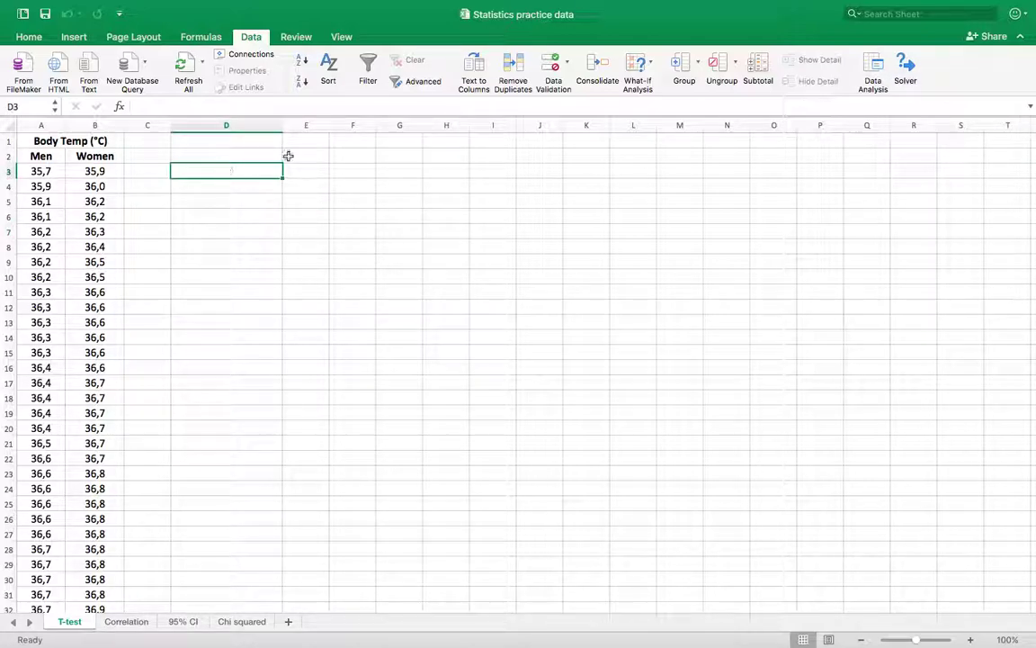
pyautogui.click(873, 70)
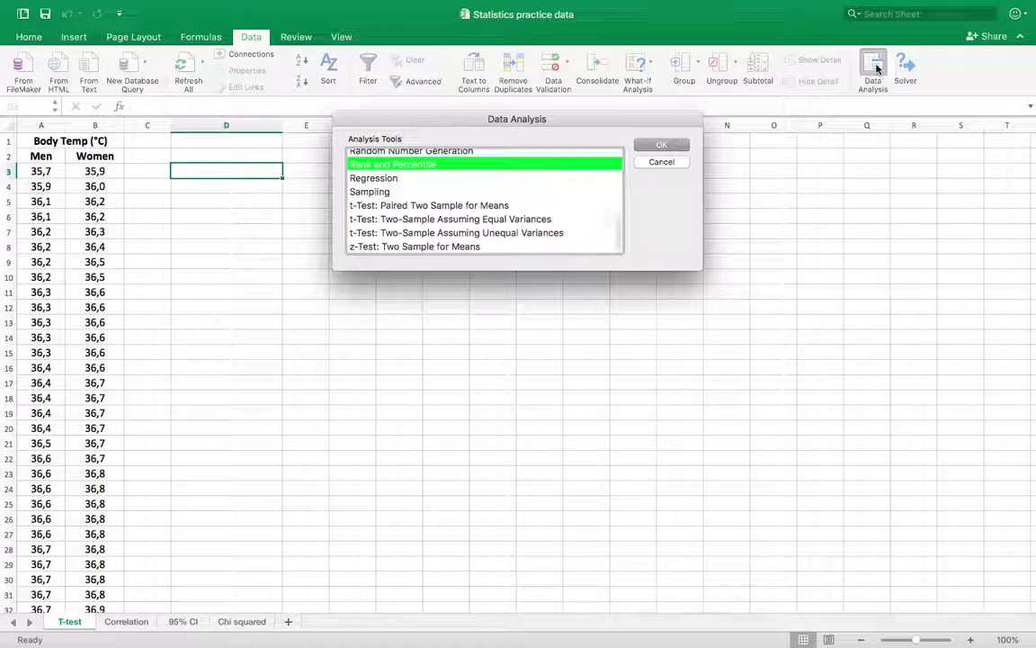
pyautogui.scroll(3, 466, 207)
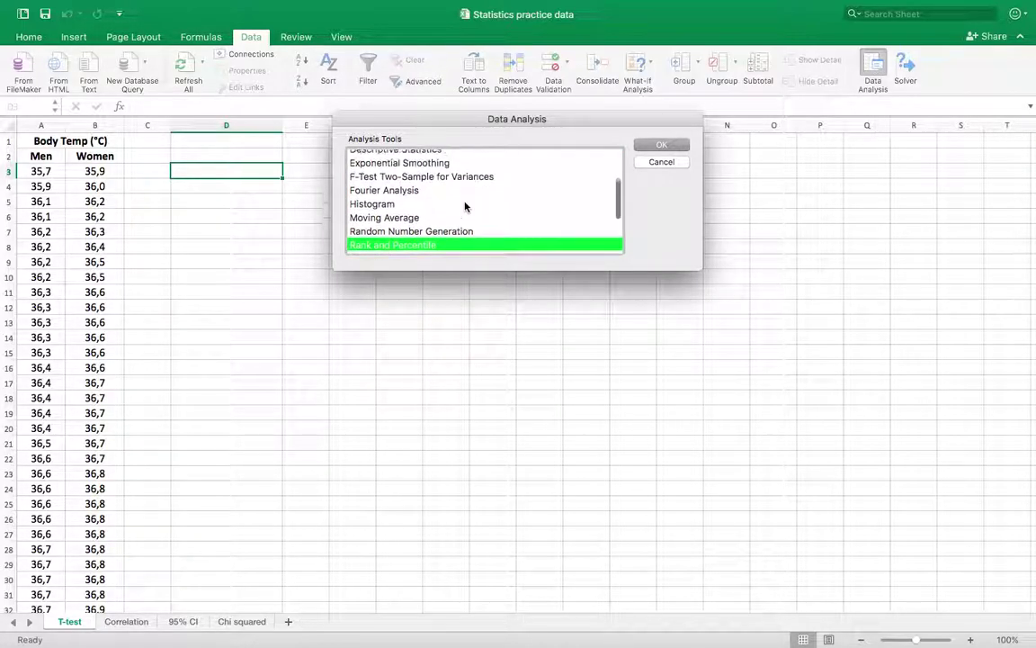
pyautogui.scroll(3, 465, 207)
pyautogui.scroll(-5, 465, 207)
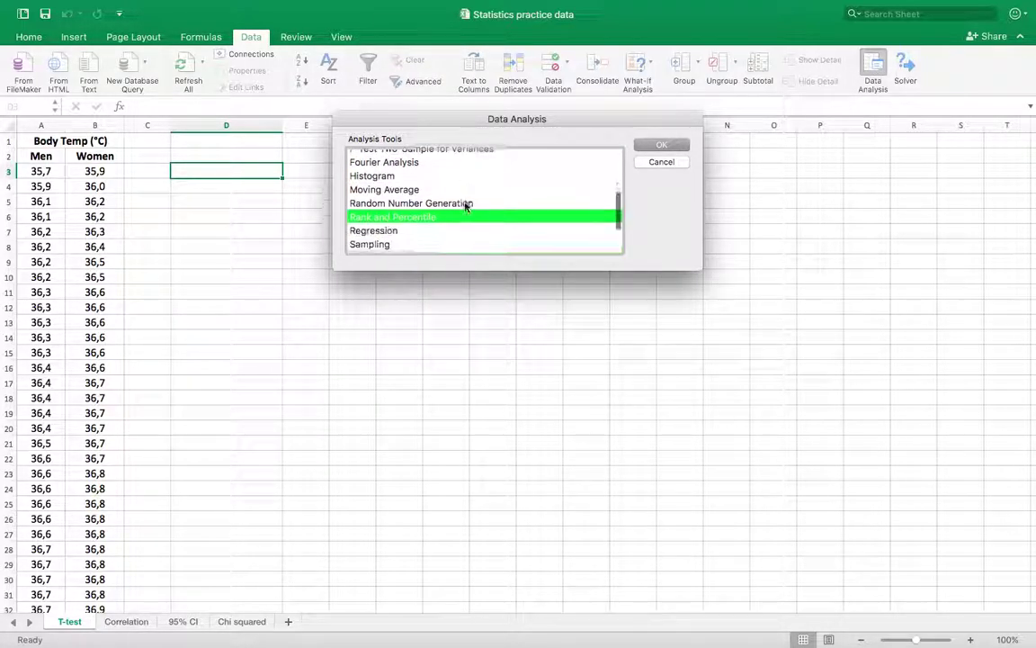
pyautogui.scroll(-4, 465, 206)
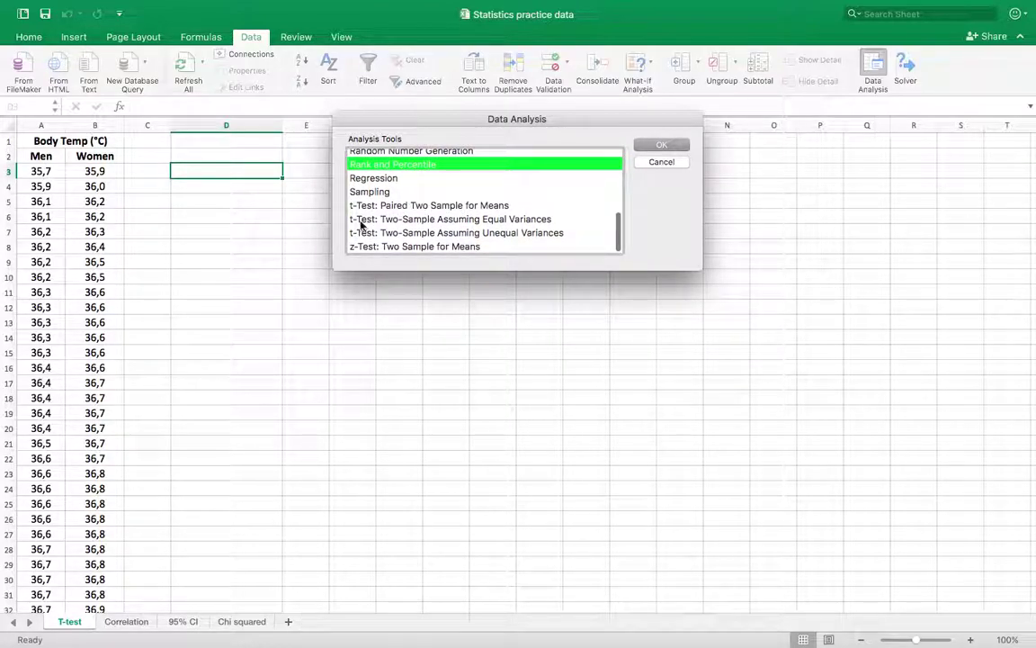
pyautogui.click(428, 220)
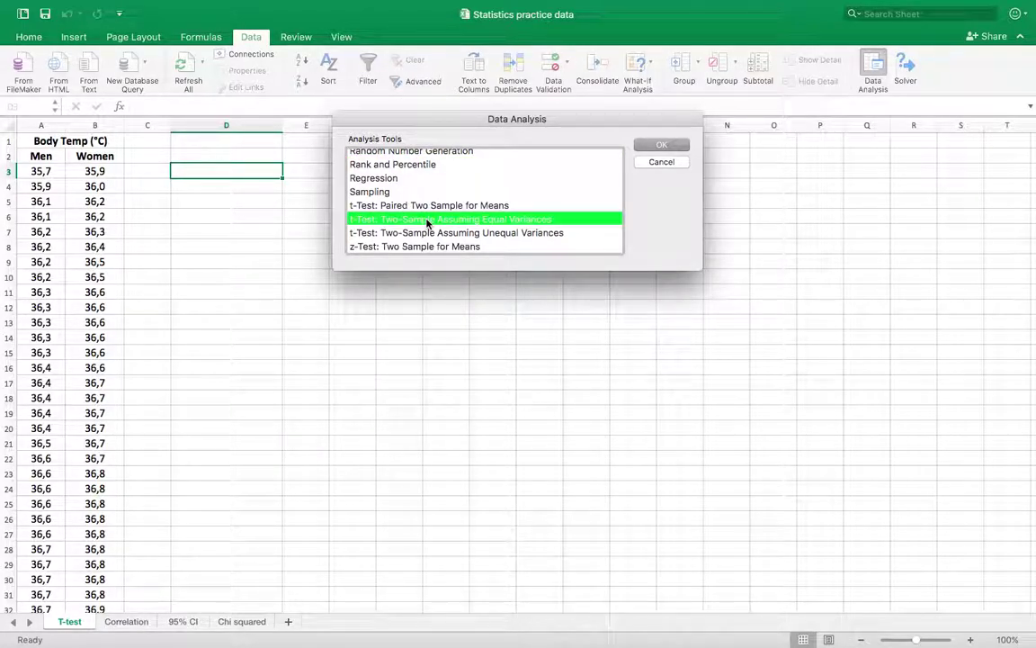
pyautogui.click(663, 145)
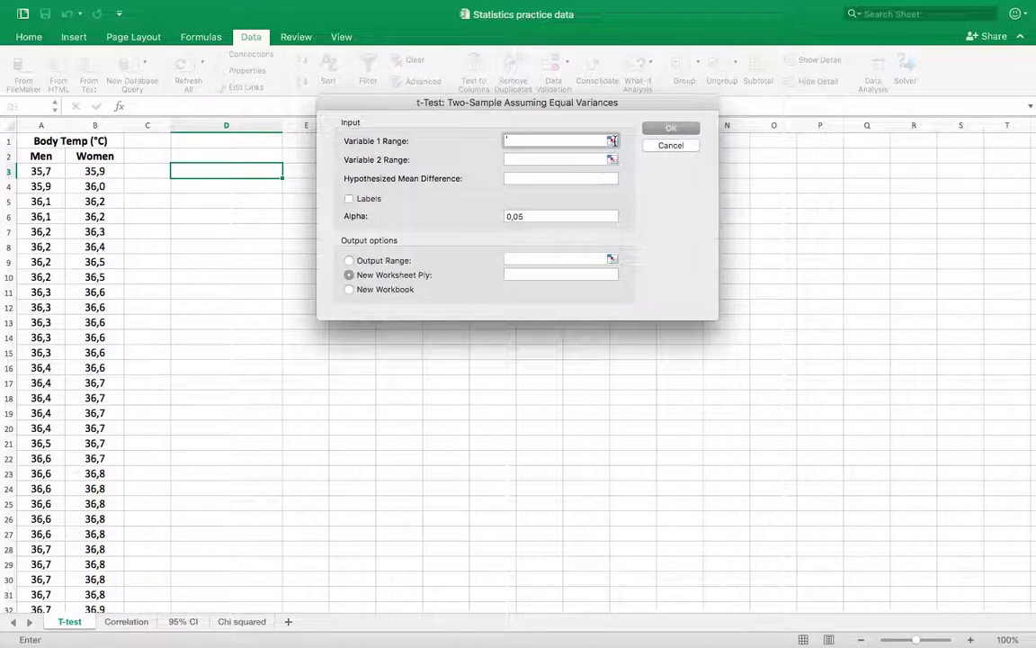
# Set Variable 1 Range to $A$3:$A$66 (men) and Variable 2 Range to $B$3:$B$66 (women).
pyautogui.click(611, 141)
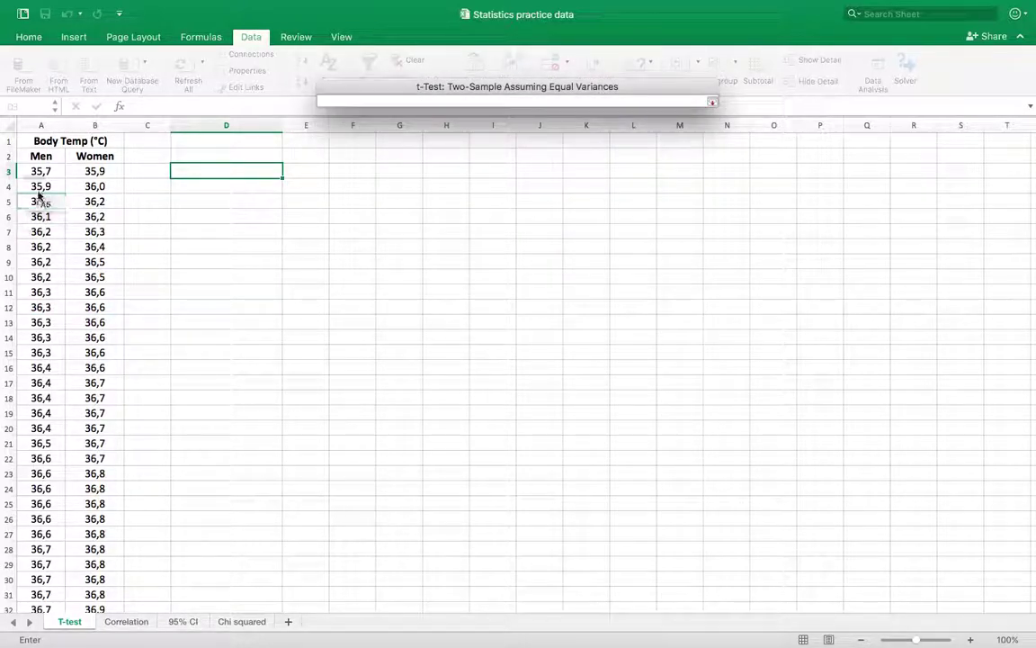
pyautogui.moveTo(31, 167); pyautogui.dragTo(34, 493)
pyautogui.scroll(14, 52, 434)
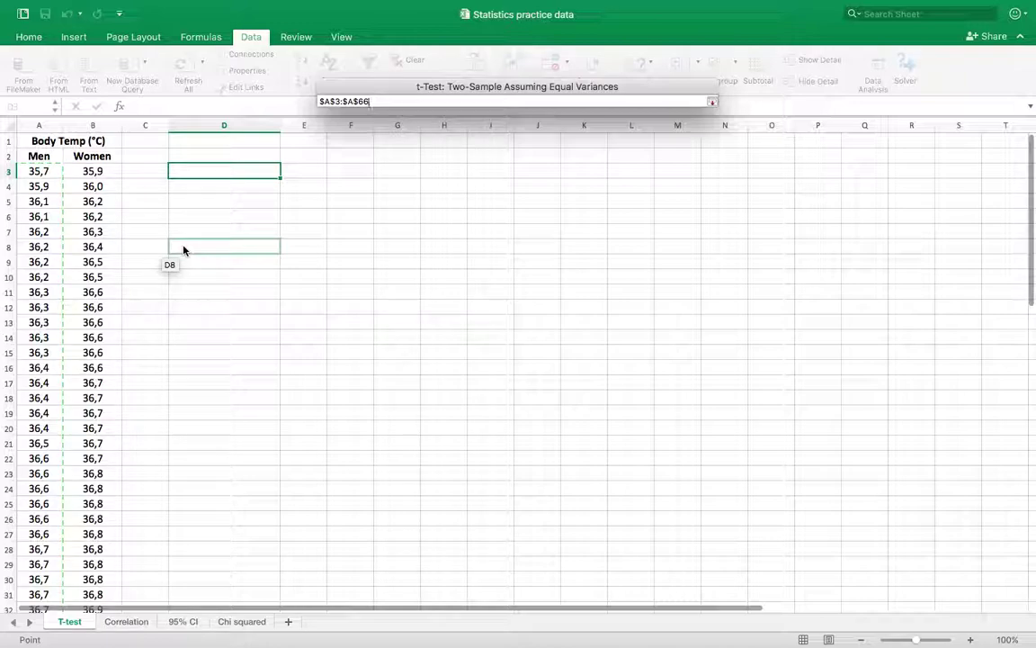
pyautogui.press('Return')
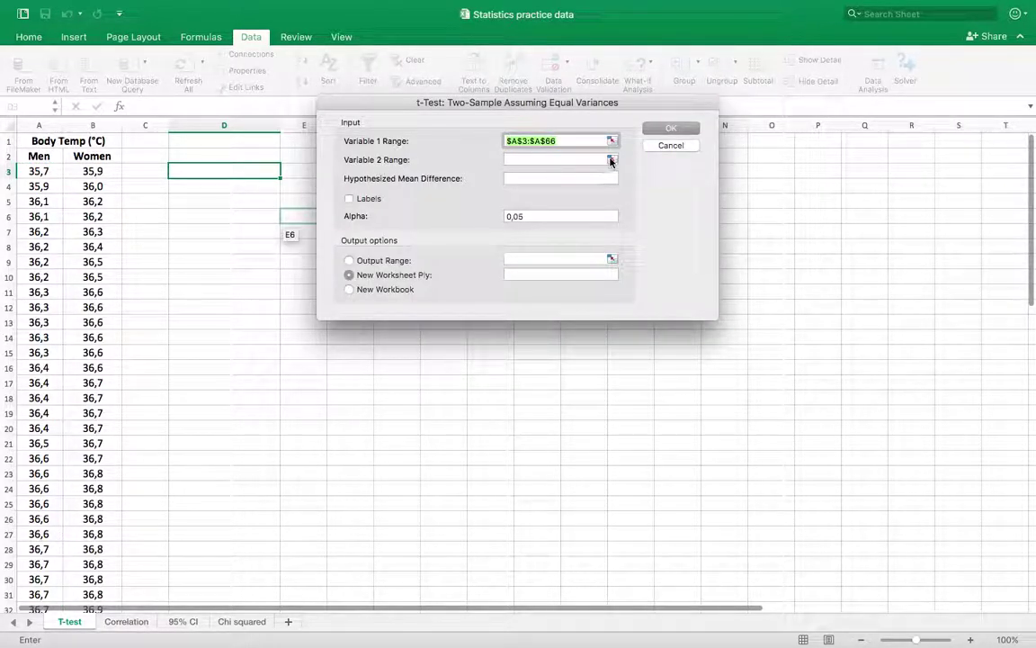
pyautogui.click(610, 161)
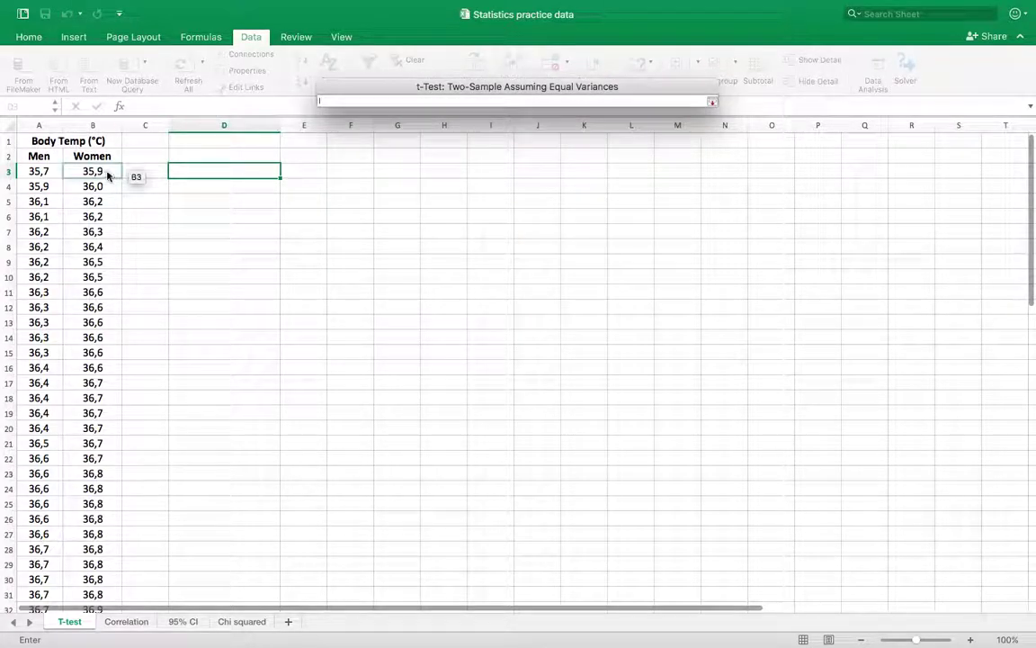
pyautogui.moveTo(107, 175); pyautogui.dragTo(93, 449)
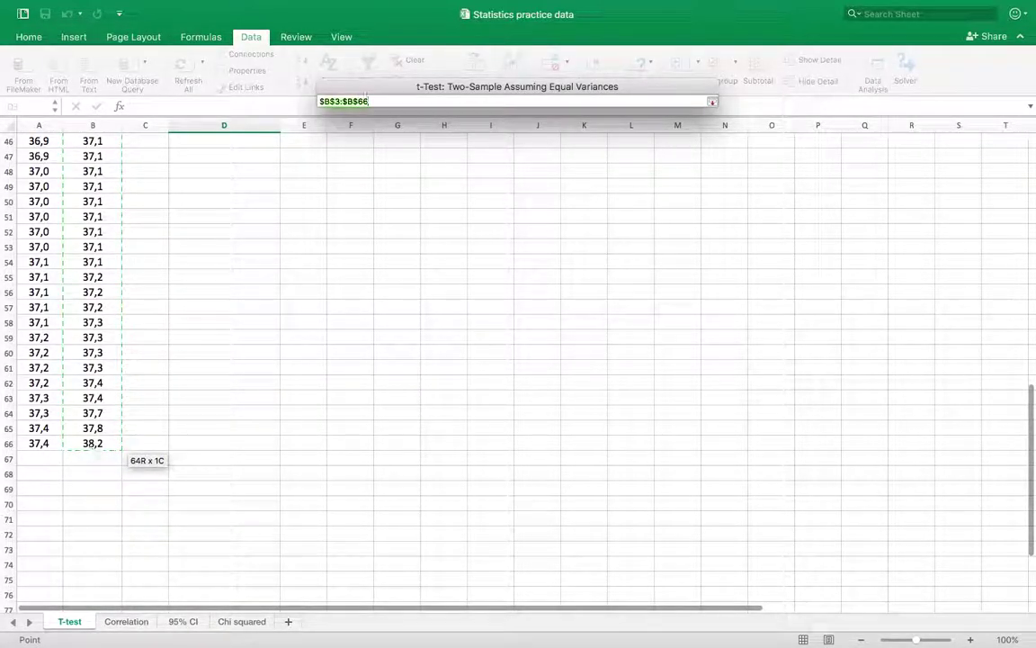
pyautogui.press('Return')
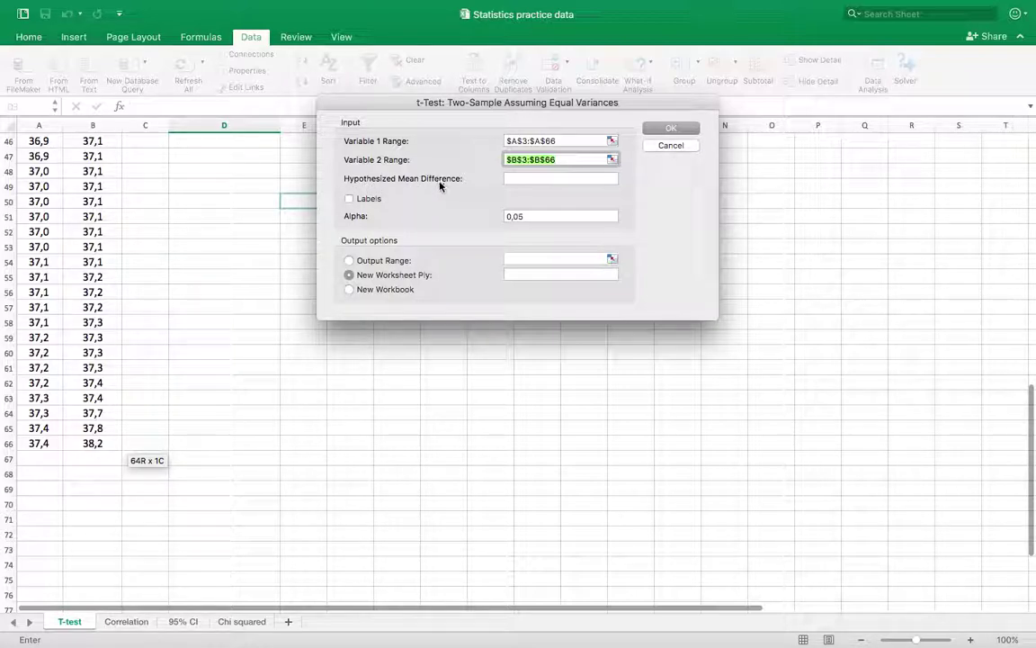
# Set Hypothesized Mean Difference to 0 and Output Range to $D$3.
pyautogui.click(552, 181)
pyautogui.write('0')
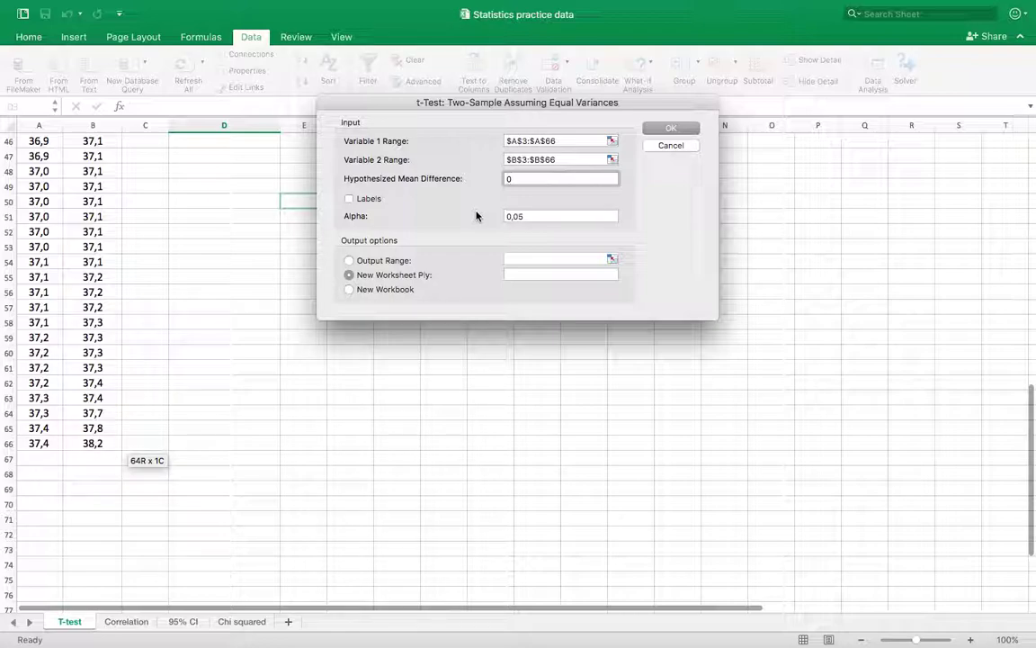
pyautogui.click(349, 261)
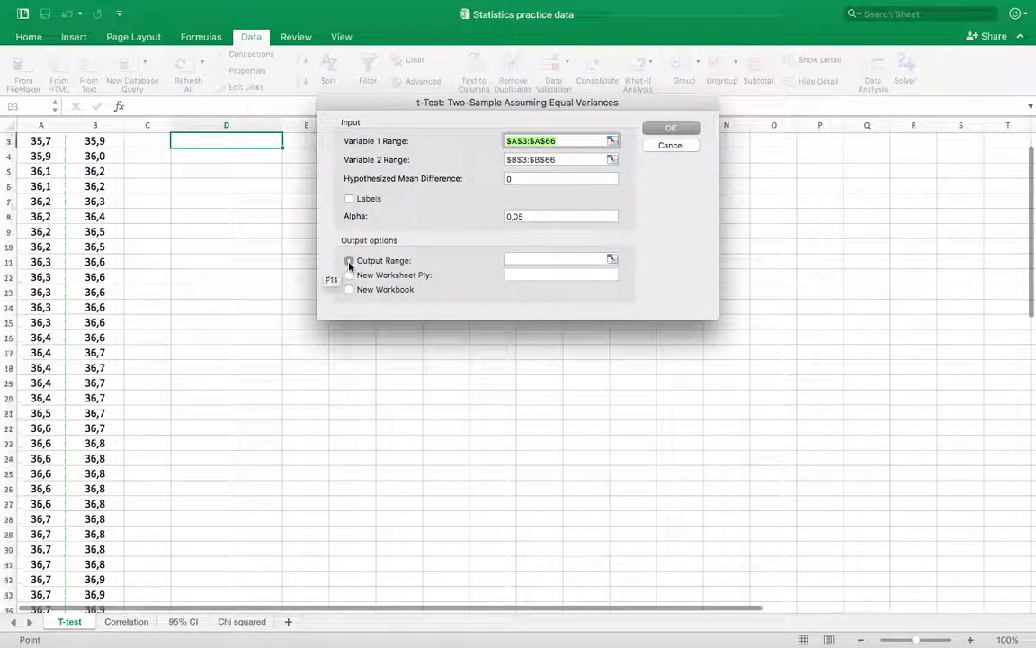
pyautogui.click(612, 259)
pyautogui.click(249, 165)
pyautogui.scroll(1, 222, 166)
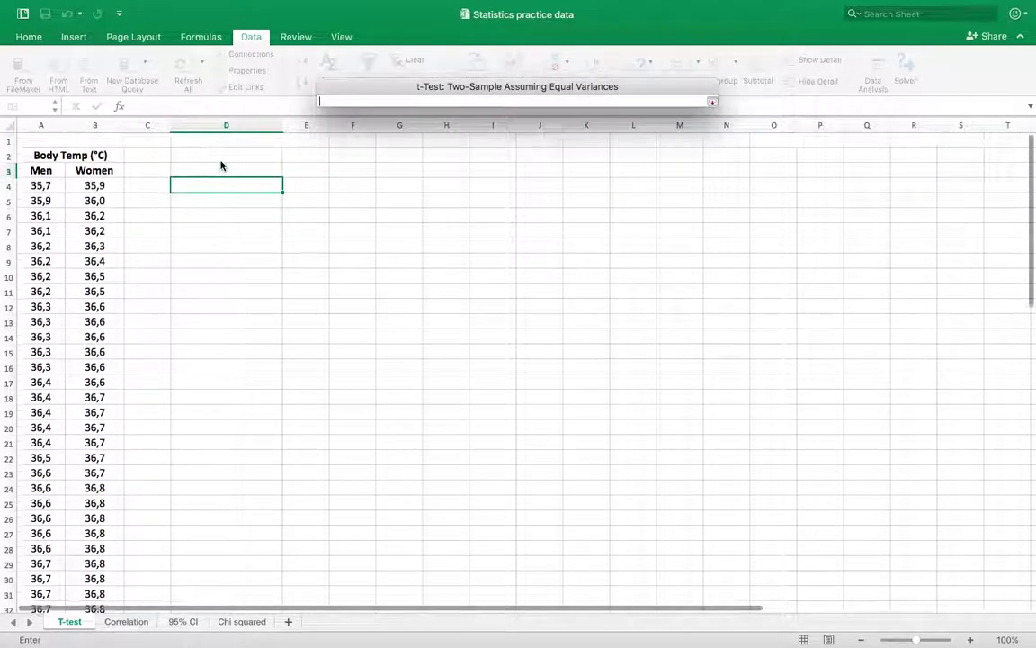
pyautogui.click(210, 169)
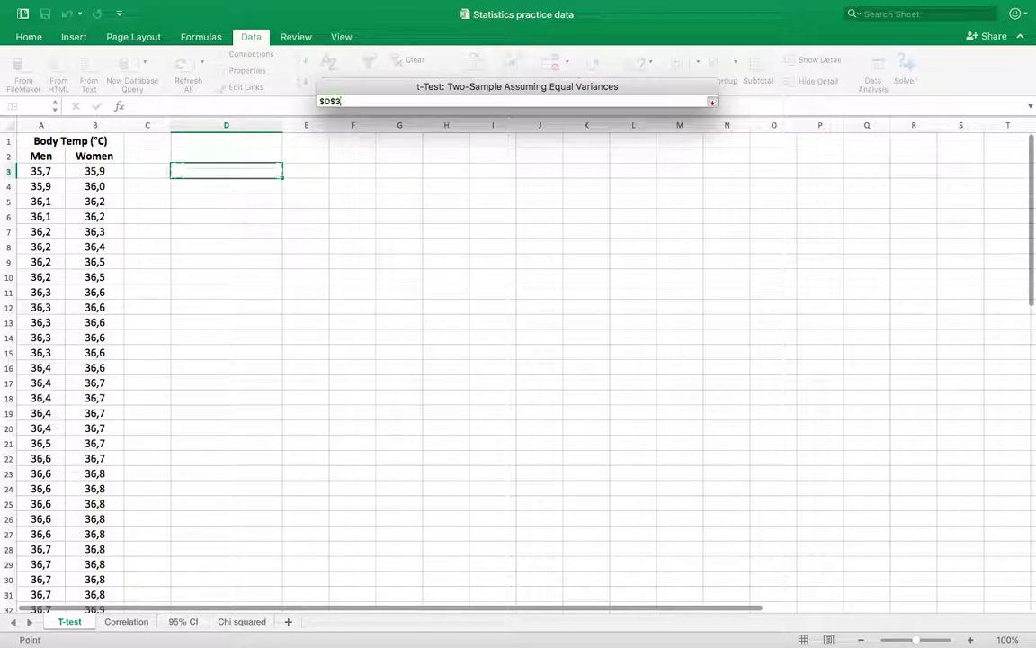
pyautogui.press('Return')
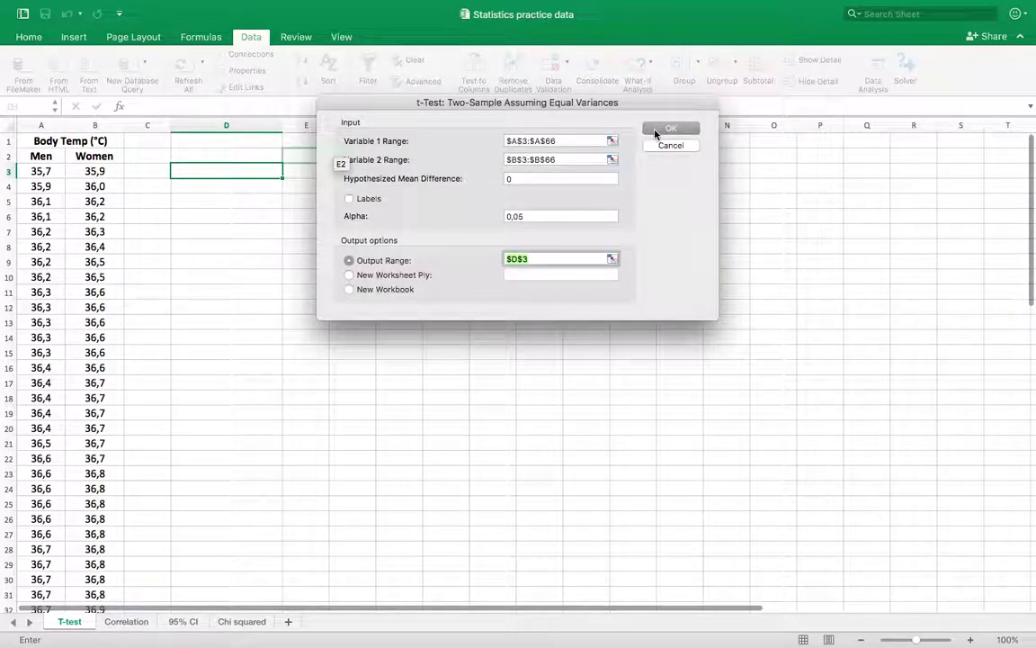
# Run the t-test, filling D3:F16 with t Stat -2,8400306 and two-tail P 0,00526141.
pyautogui.click(670, 130)
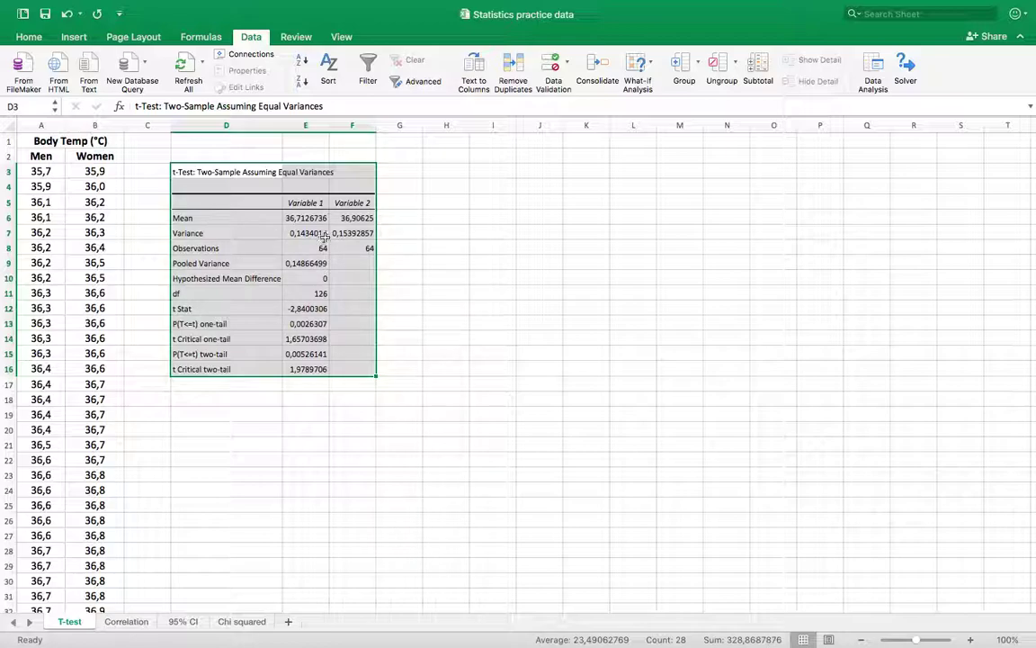
pyautogui.click(252, 232)
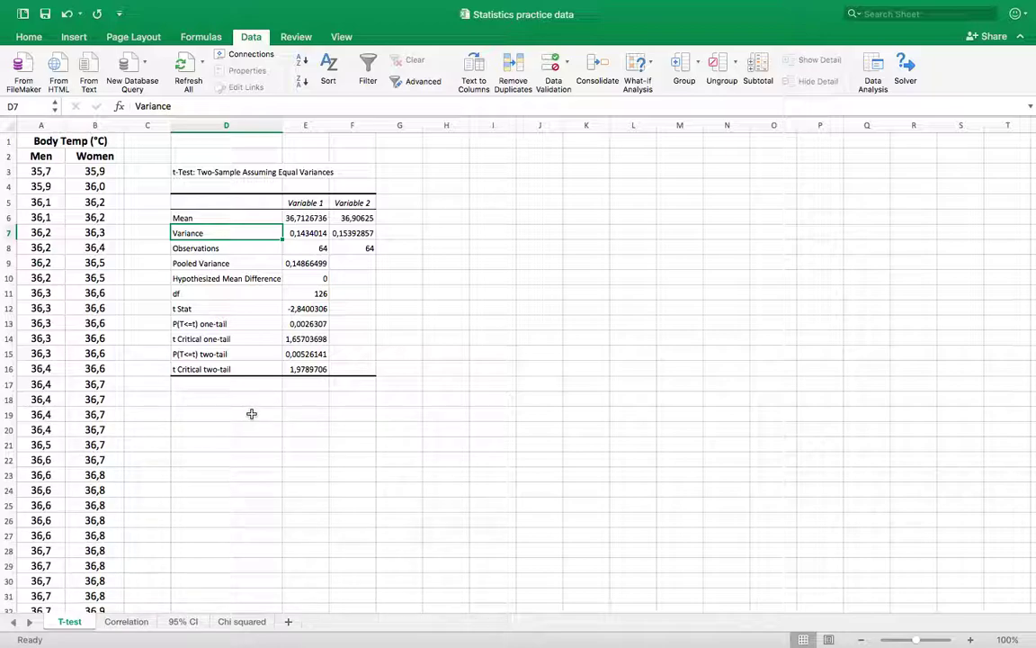
# Enter =T.TEST(A3:A66;B3:B66;2;2) in D19, returning 0,005261405.
pyautogui.click(252, 414)
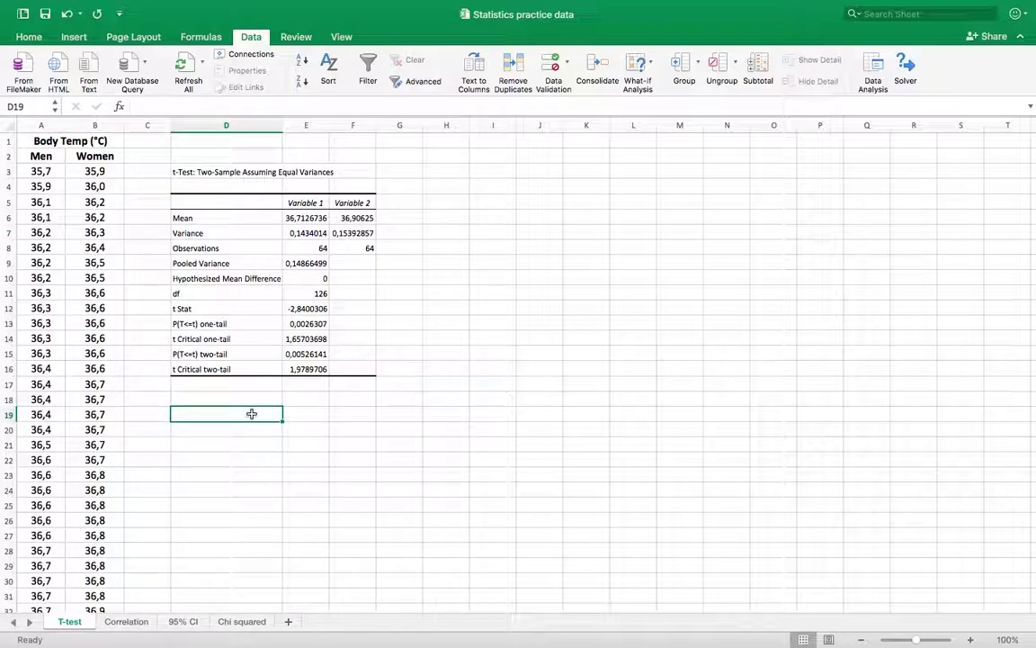
pyautogui.write('=')
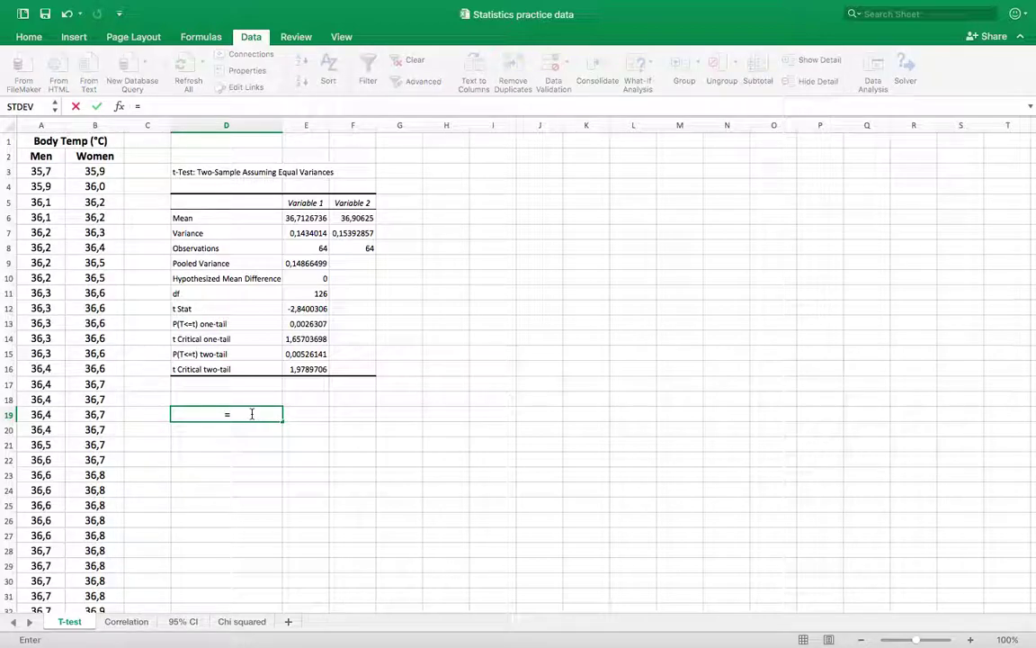
pyautogui.write('T.')
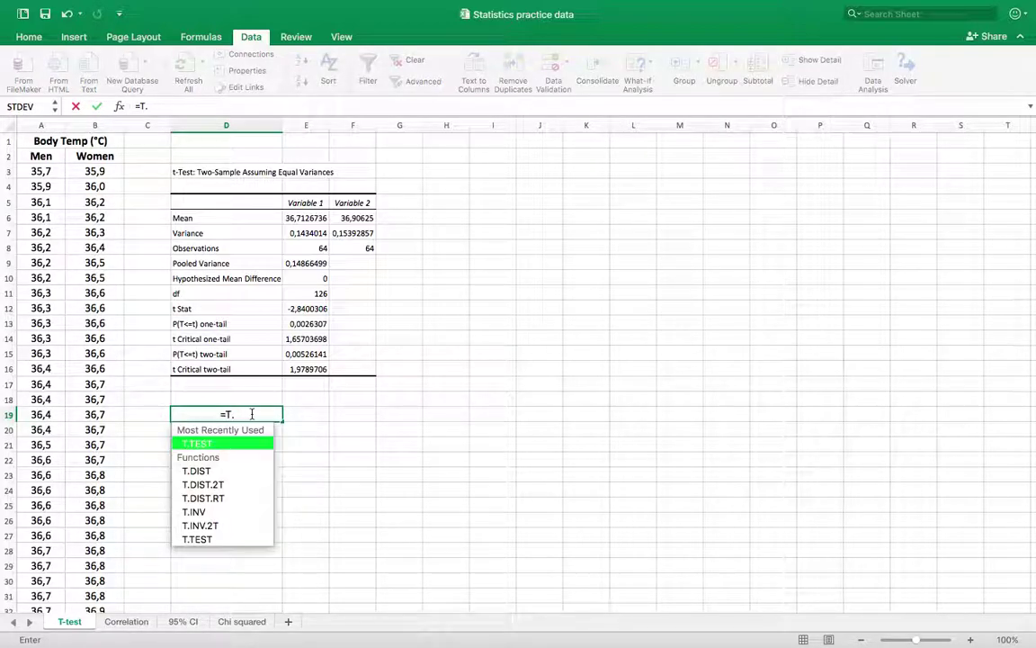
pyautogui.write('TEST(')
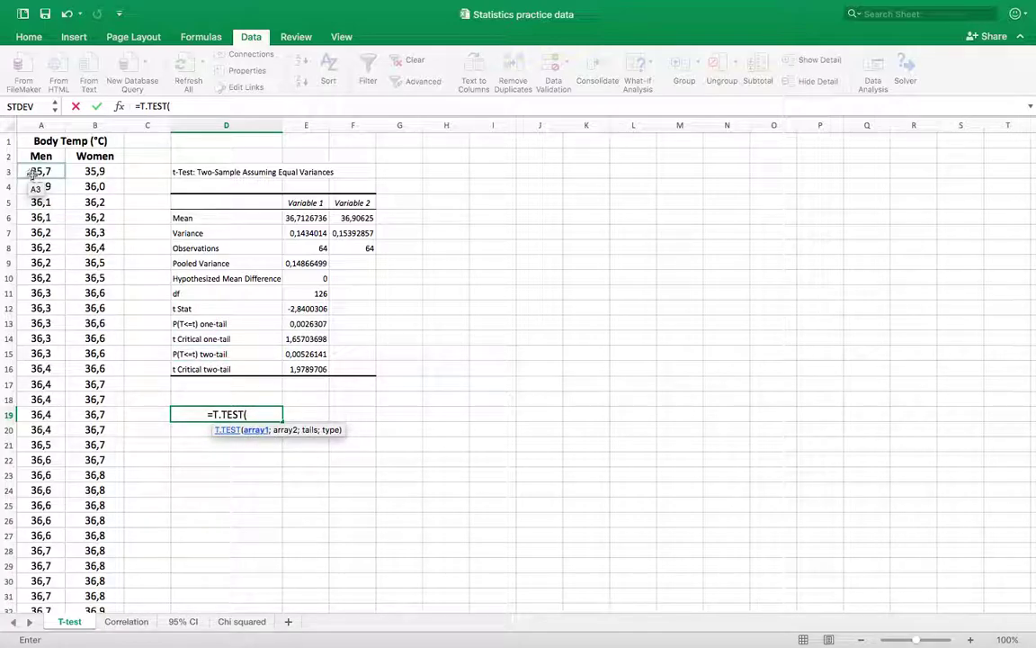
pyautogui.moveTo(40, 171)
pyautogui.mouseDown()
pyautogui.moveTo(36, 505)
pyautogui.moveTo(41, 621)
pyautogui.moveTo(54, 621)
pyautogui.moveTo(97, 238)
pyautogui.moveTo(61, 178)
pyautogui.moveTo(61, 137)
pyautogui.moveTo(50, 157)
pyautogui.mouseUp()
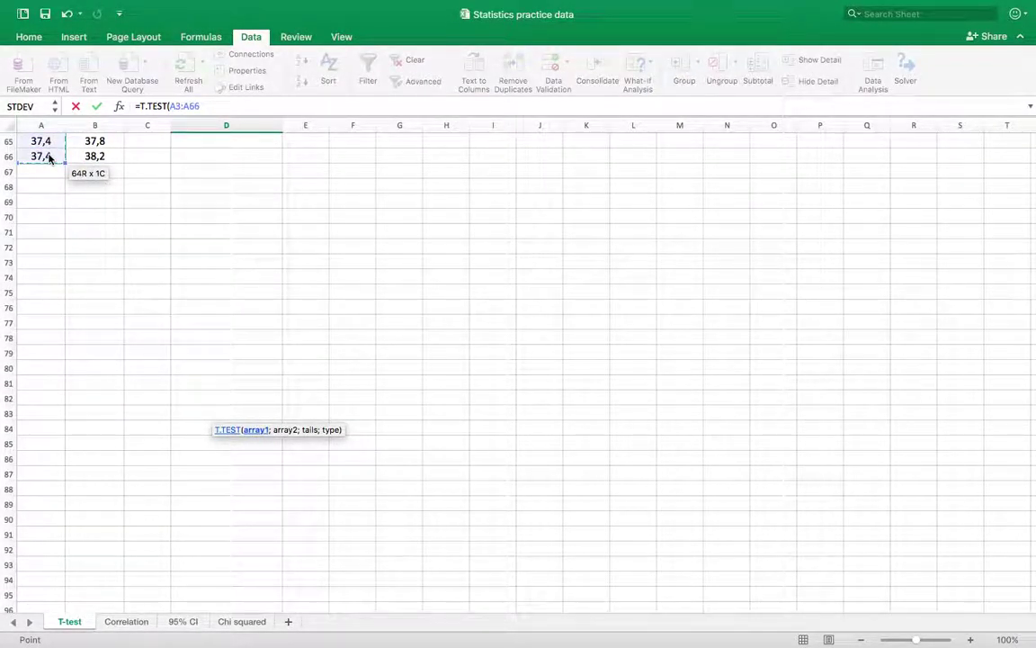
pyautogui.write(';')
pyautogui.scroll(10, 221, 276)
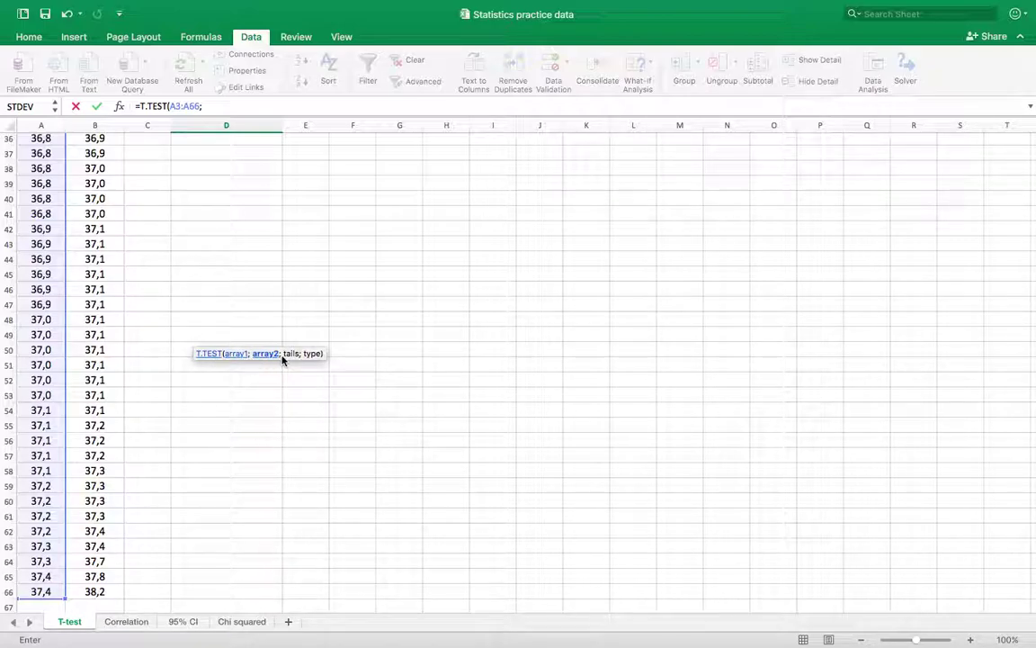
pyautogui.scroll(12, 192, 412)
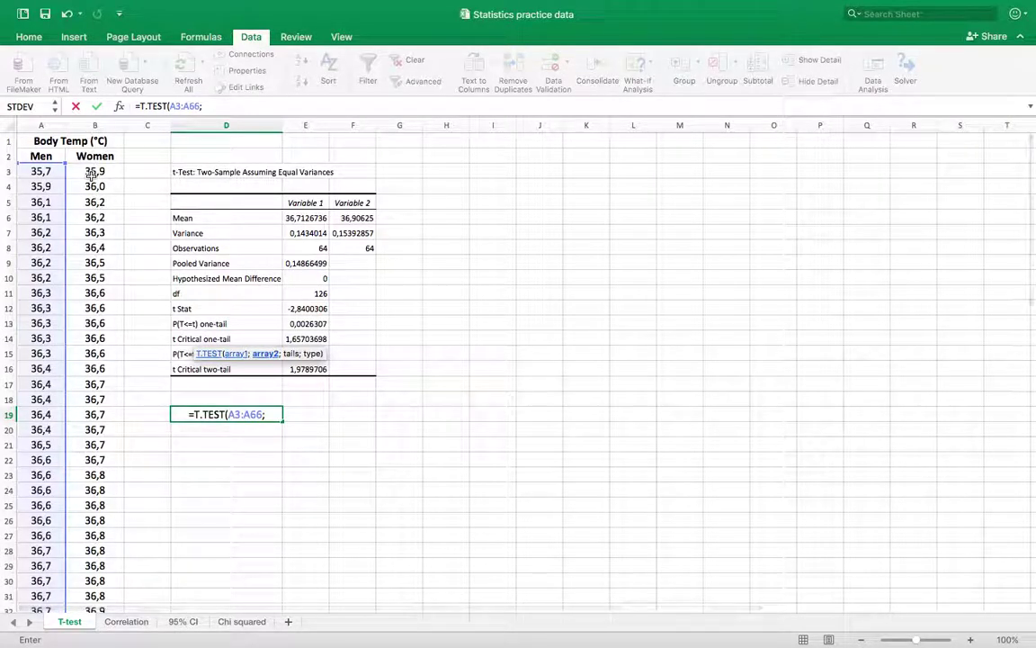
pyautogui.moveTo(94, 171); pyautogui.dragTo(71, 432)
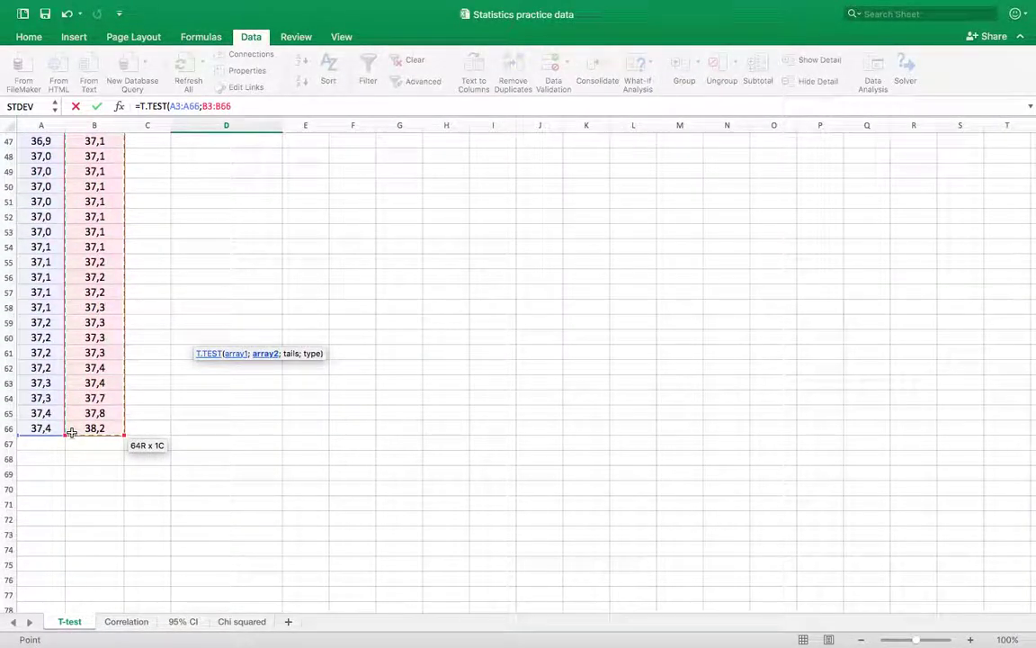
pyautogui.write(';')
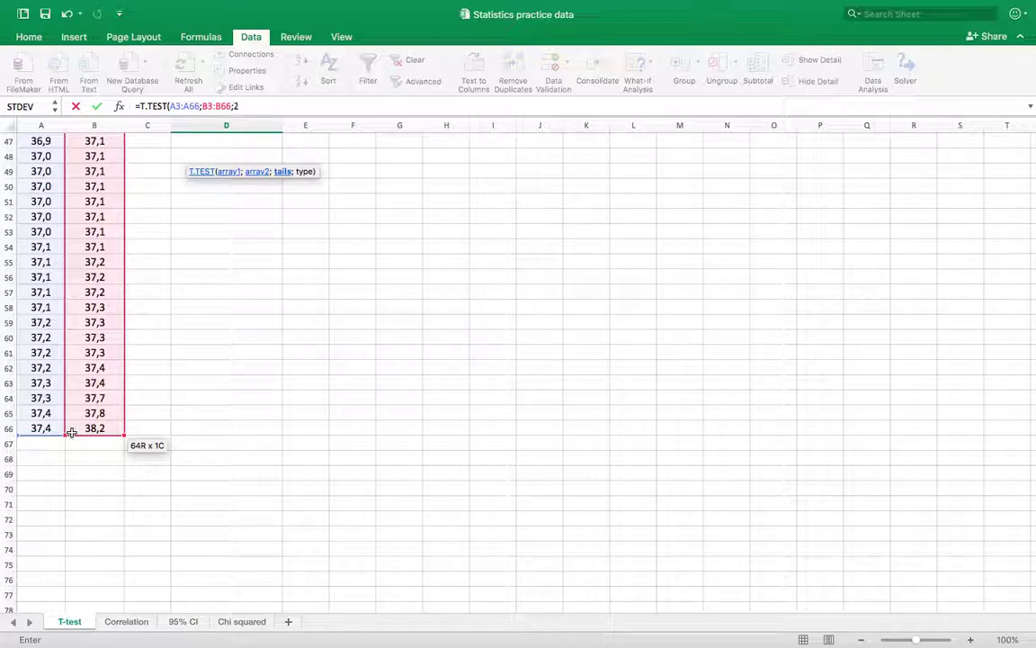
pyautogui.write('2;2)')
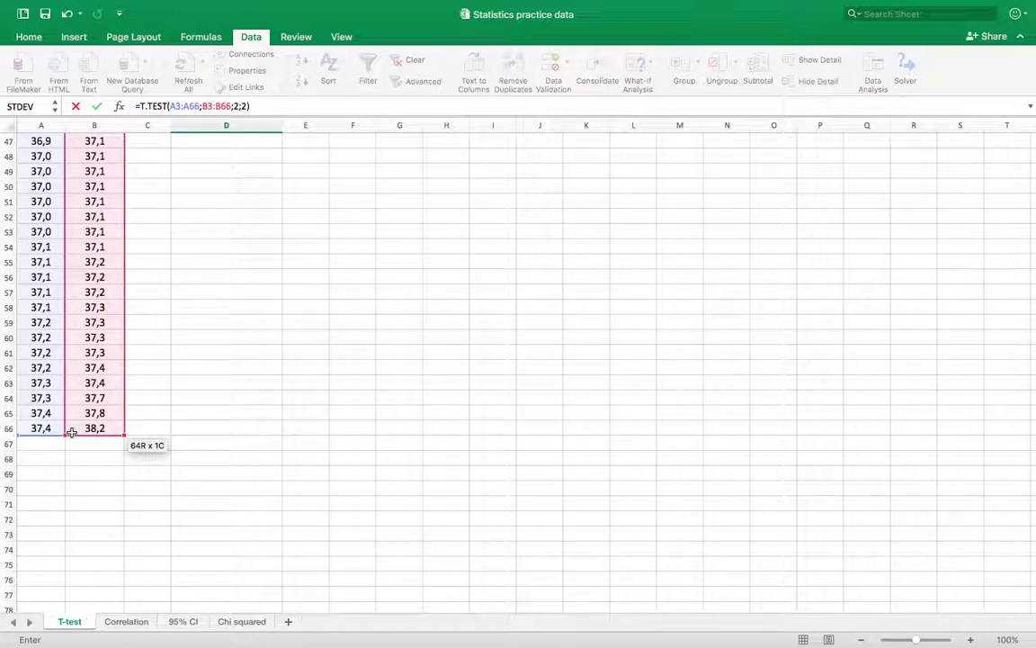
pyautogui.scroll(15, 203, 323)
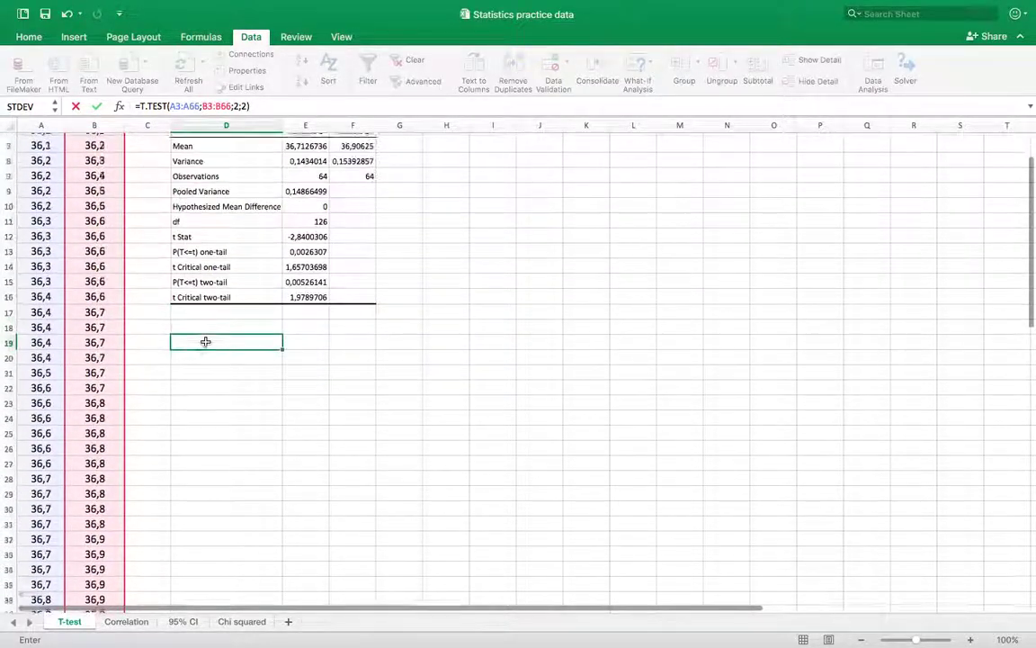
pyautogui.press('Return')
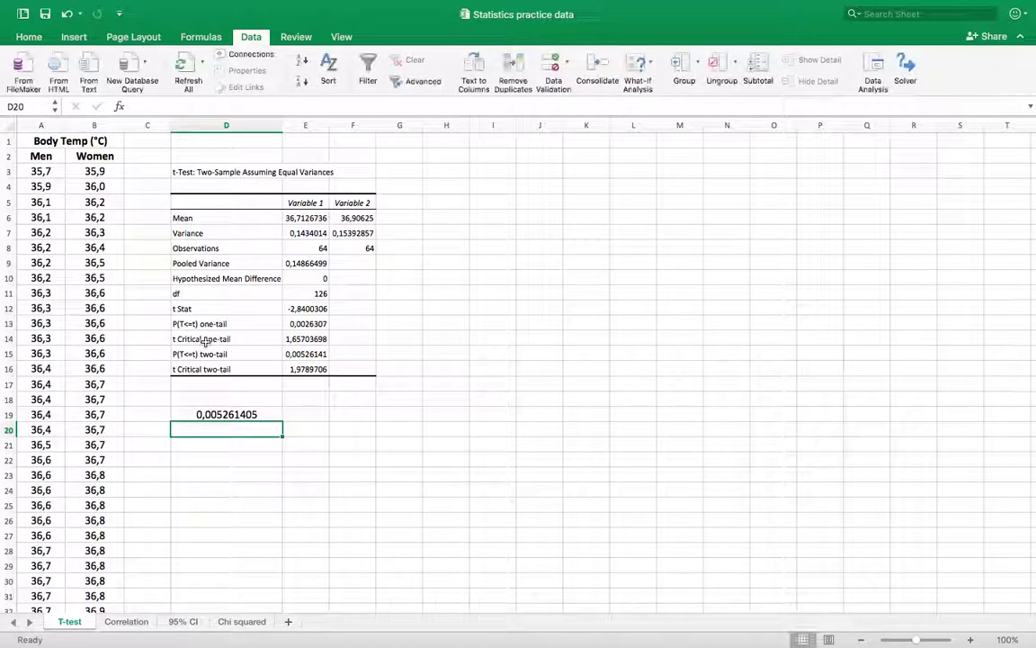